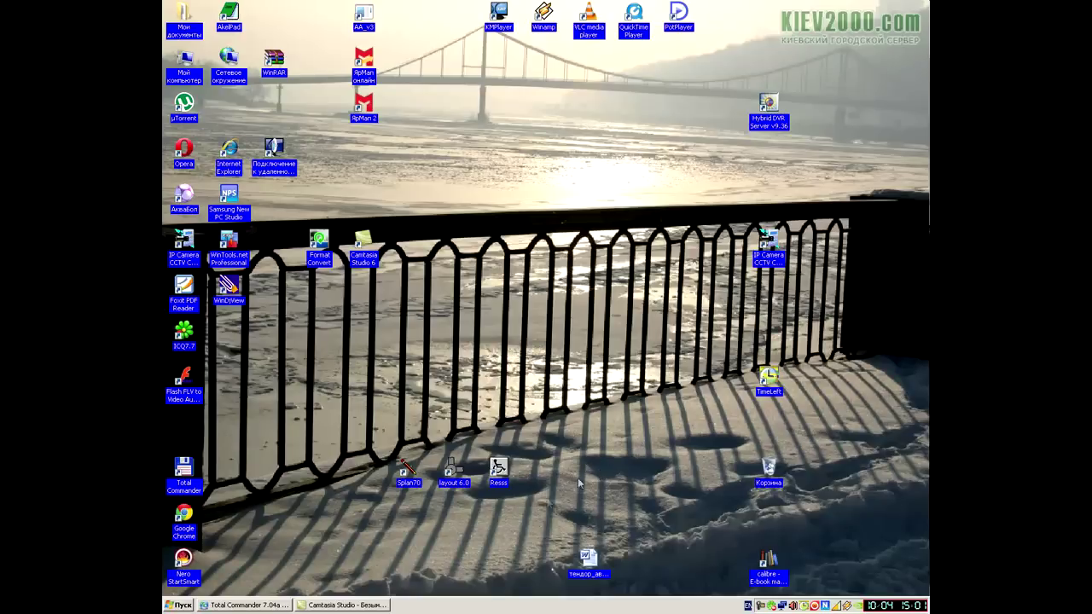
# Step: In Total Commander, run Live_Center.msi from the Live_Center_v10.2\Russian folder
pyautogui.click(241, 607)
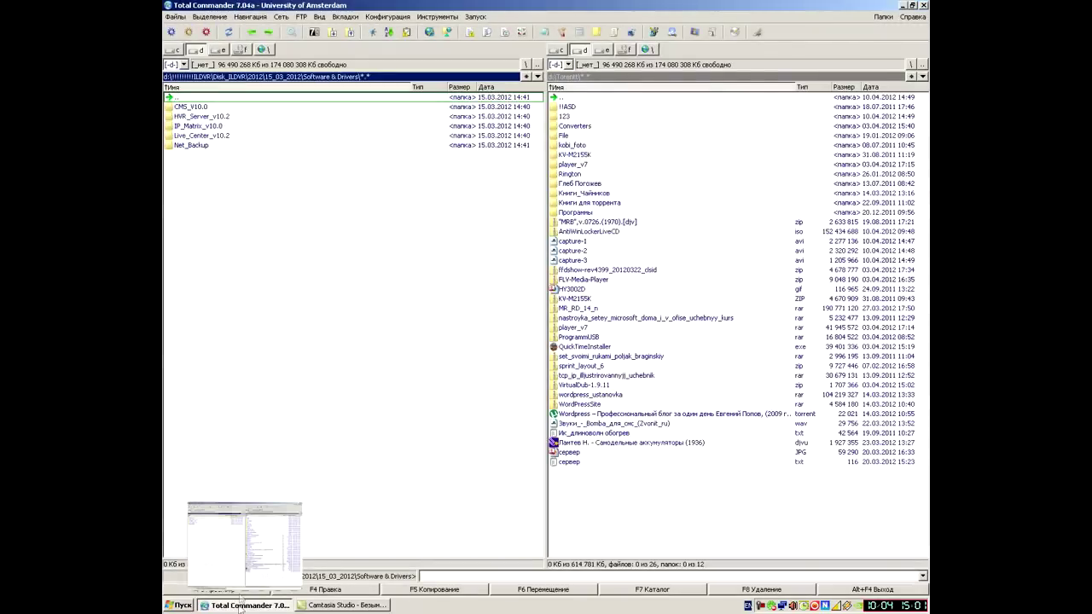
pyautogui.doubleClick(208, 139)
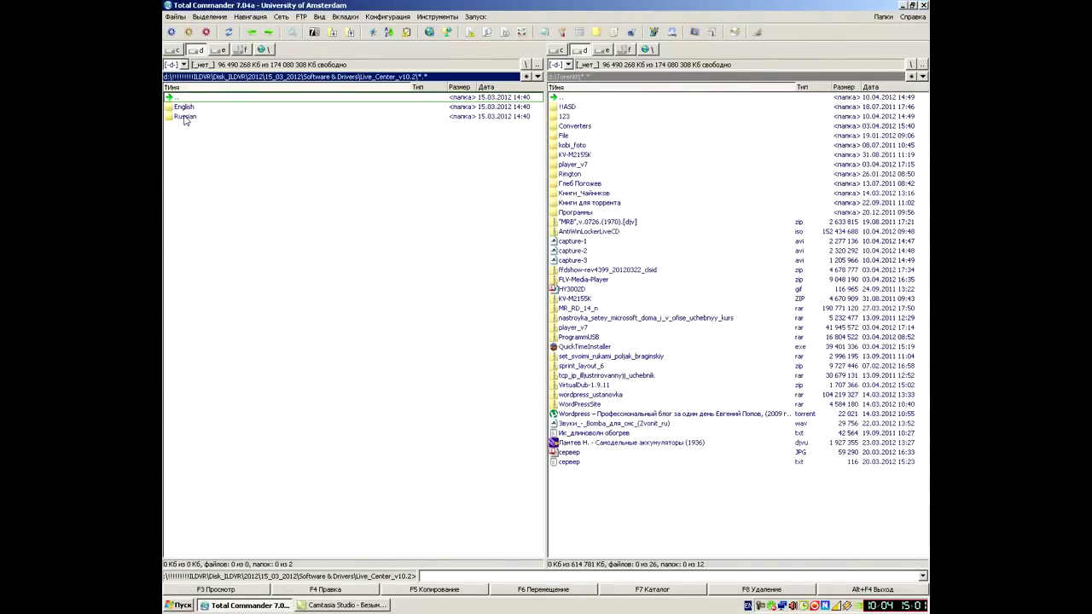
pyautogui.doubleClick(184, 117)
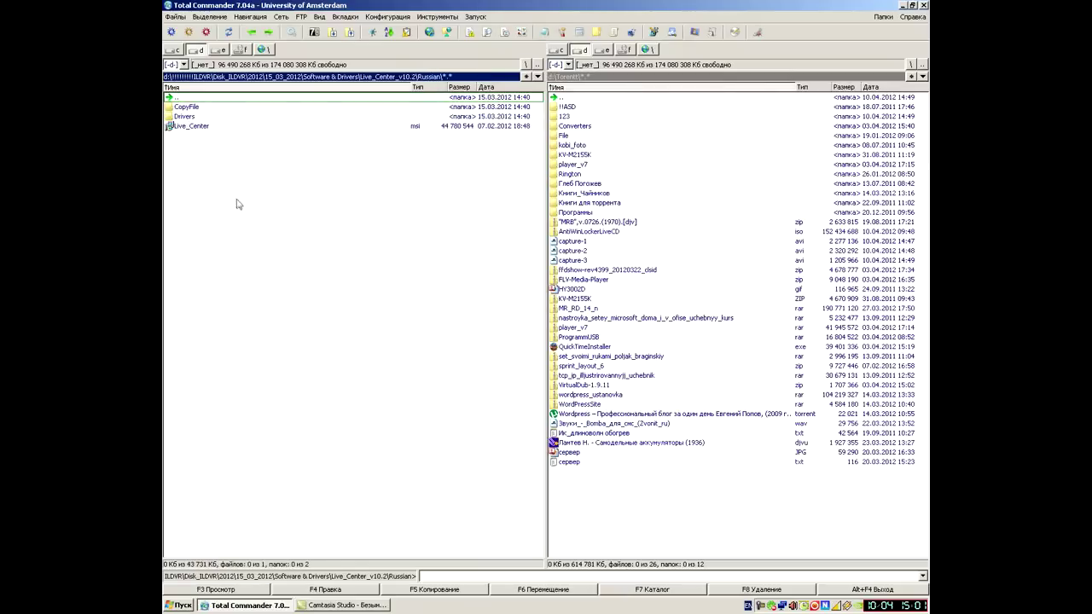
pyautogui.doubleClick(191, 128)
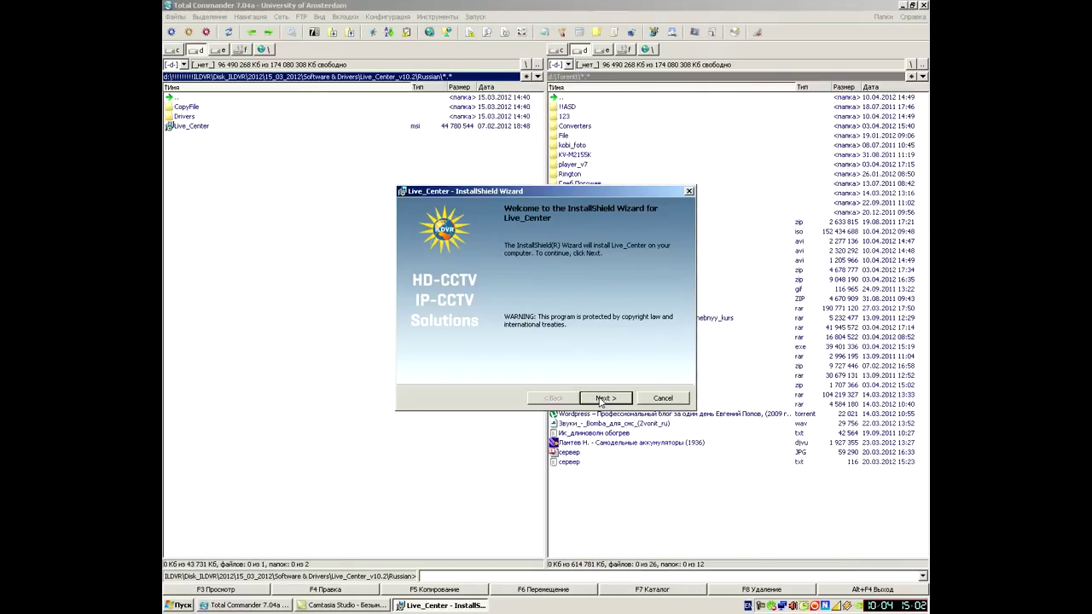
# Step: Accept the licence, keep the default customer details and install folder, and start the Live_Center installation
pyautogui.click(601, 399)
pyautogui.click(407, 355)
pyautogui.click(605, 398)
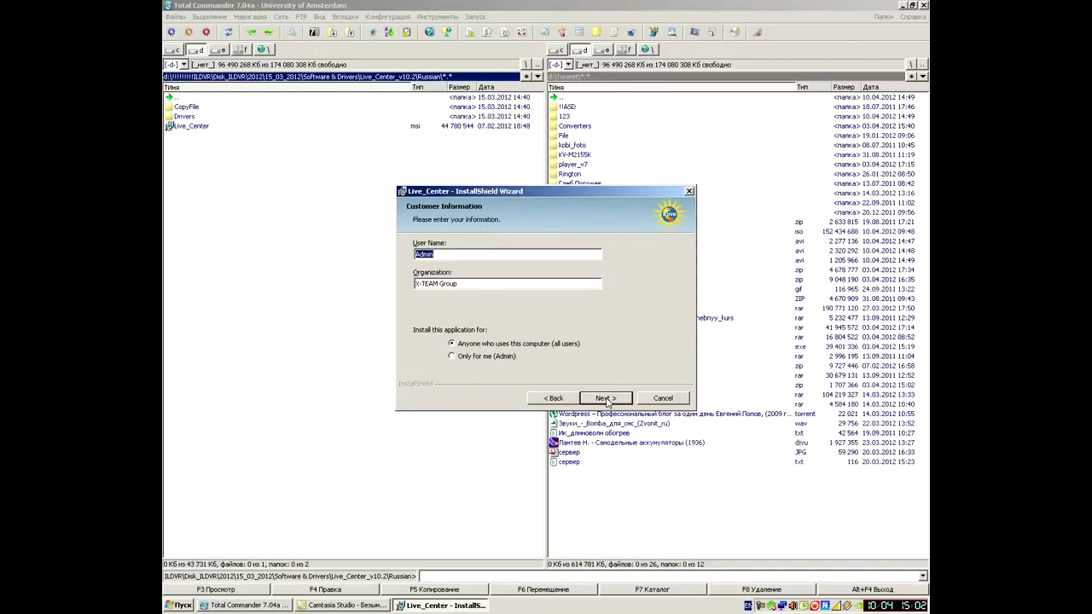
pyautogui.click(606, 398)
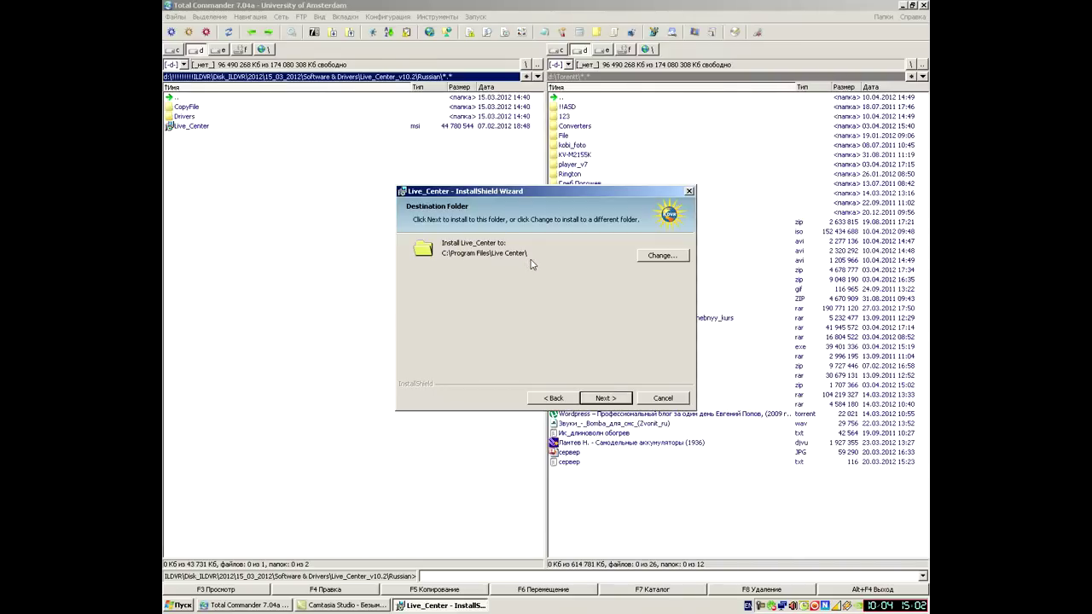
pyautogui.click(613, 399)
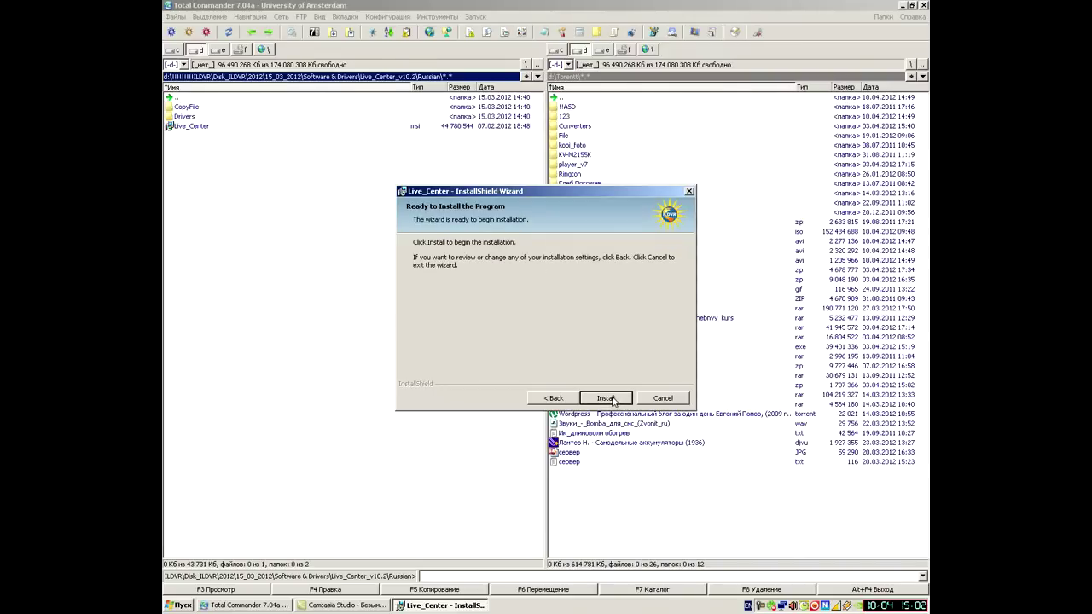
pyautogui.click(605, 399)
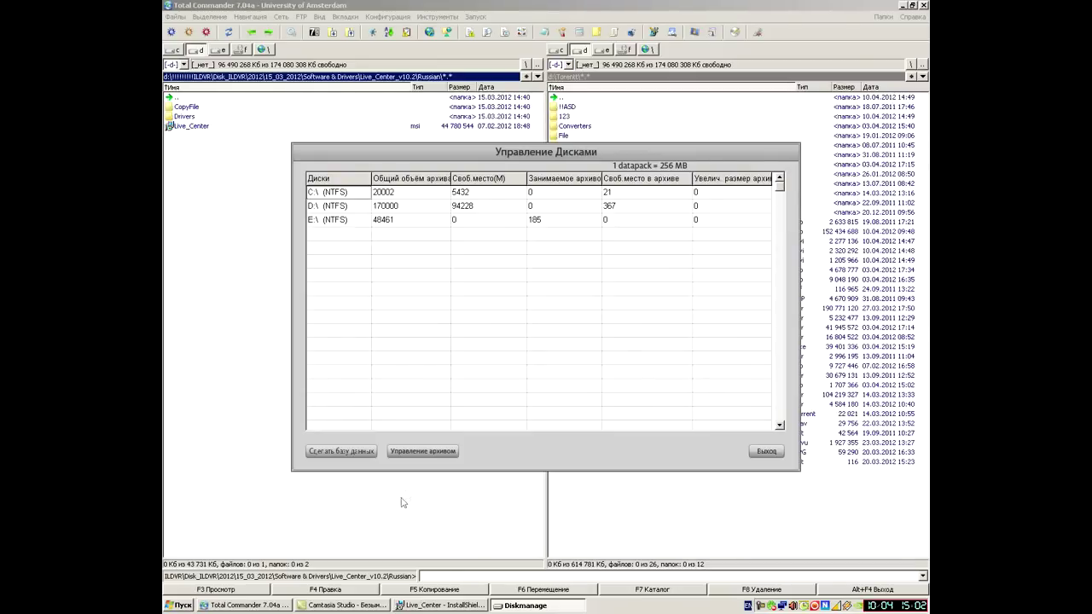
# Step: Leave the D:\ drive's archive enlargement at 0 and exit the Управление Дисками window
pyautogui.click(350, 208)
pyautogui.click(704, 205)
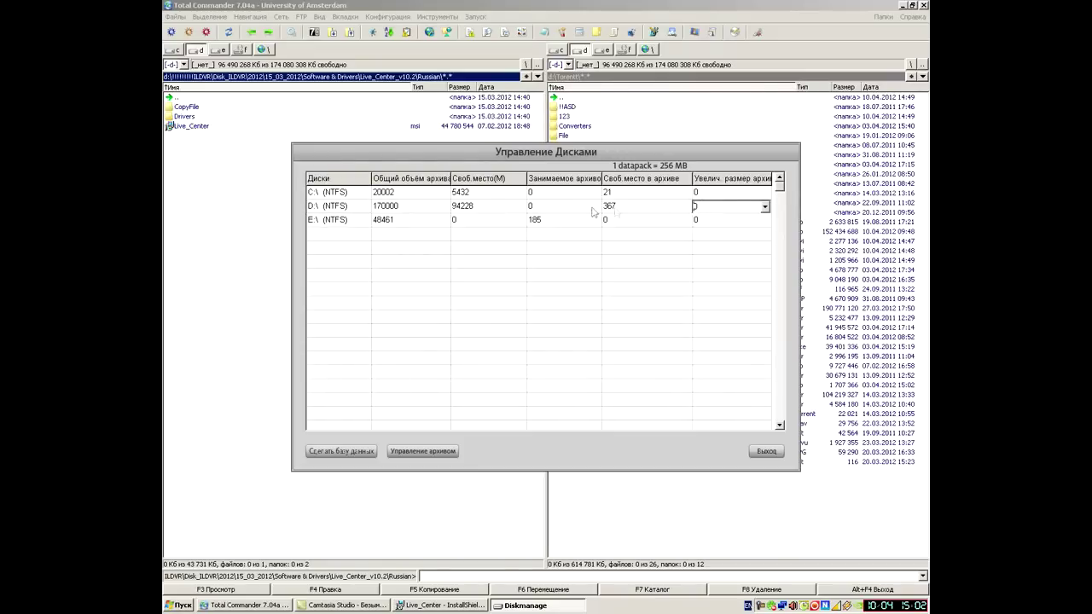
pyautogui.click(720, 221)
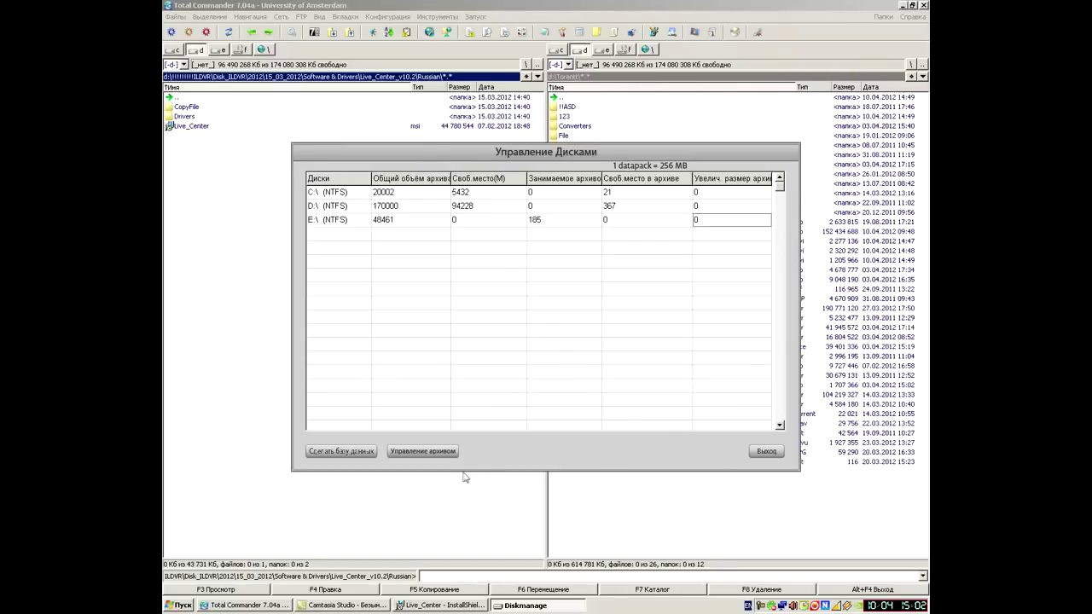
pyautogui.click(766, 453)
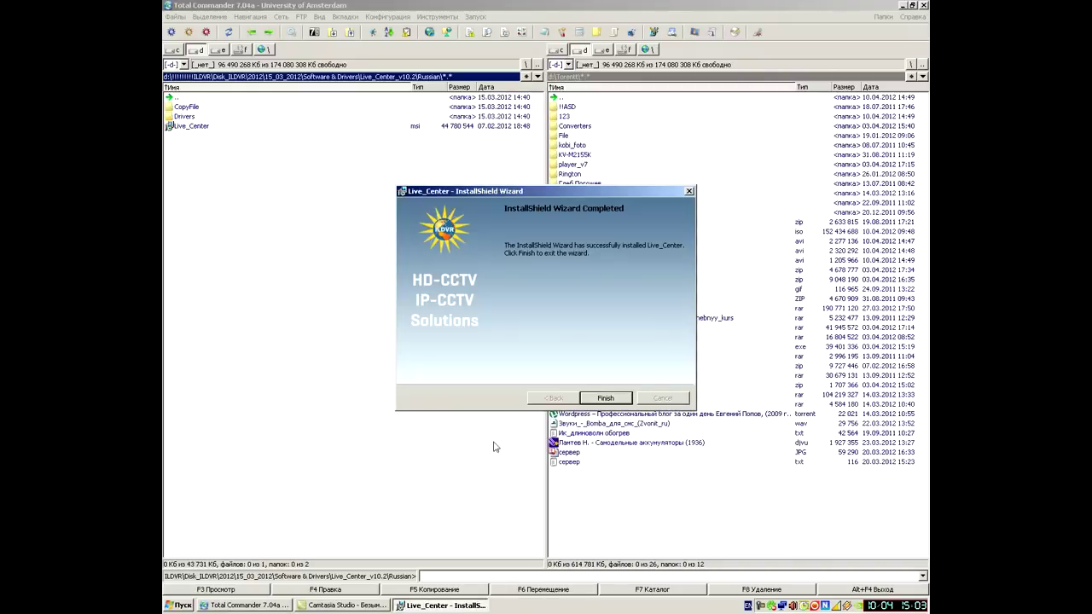
# Step: Finish the wizard, minimise Total Commander, and place the Live Center v10.2 shortcut beside Hybrid DVR Server
pyautogui.click(605, 398)
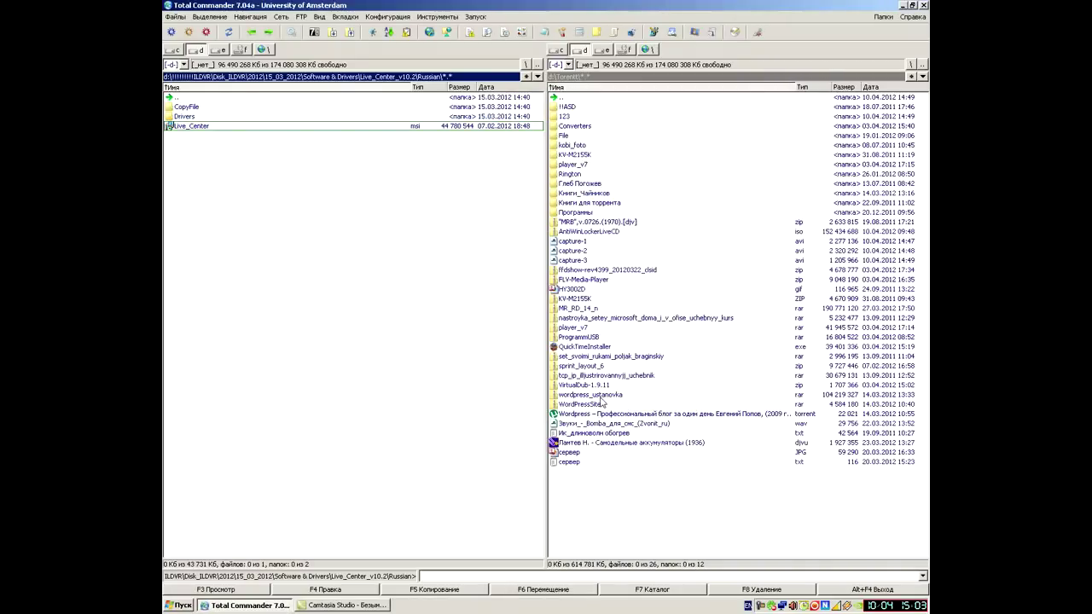
pyautogui.click(902, 7)
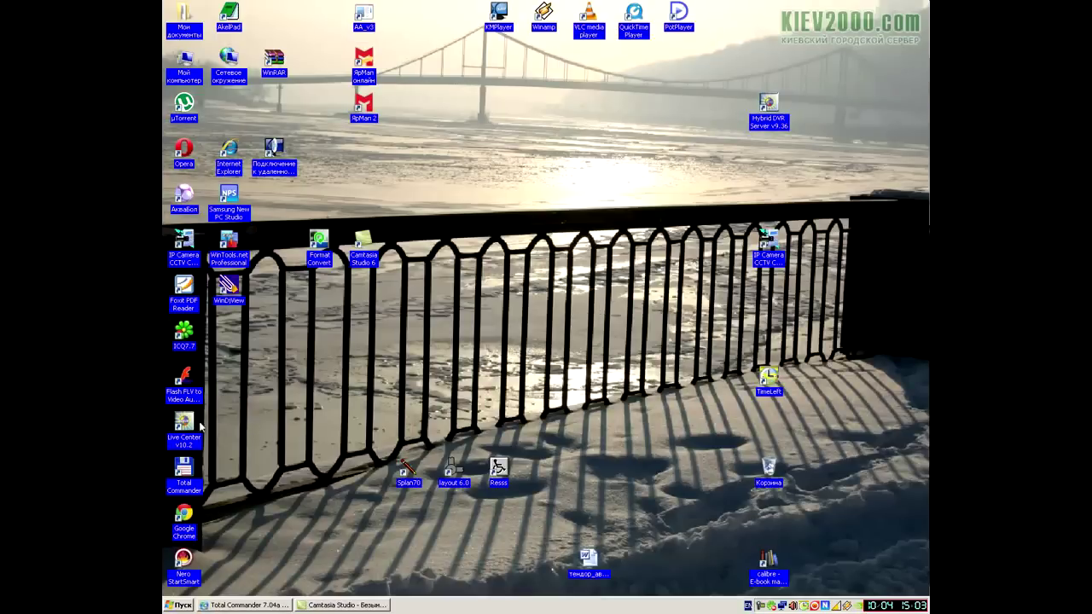
pyautogui.moveTo(186, 433); pyautogui.dragTo(725, 115)
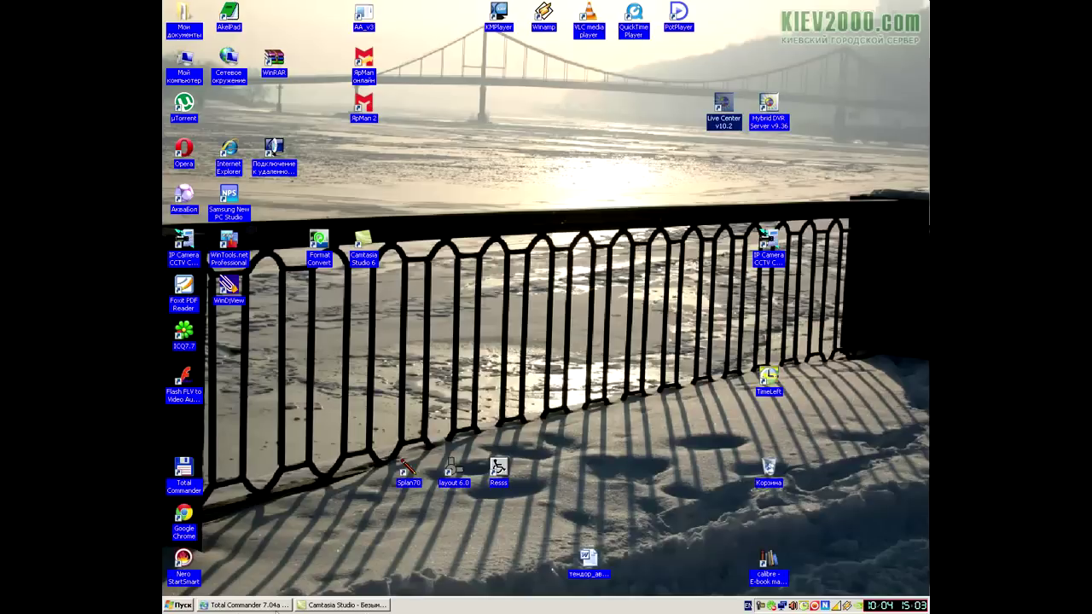
# Step: Launch Search INC-M Series IP from the Live_Center program group in the Start menu
pyautogui.click(178, 608)
pyautogui.moveTo(209, 568)
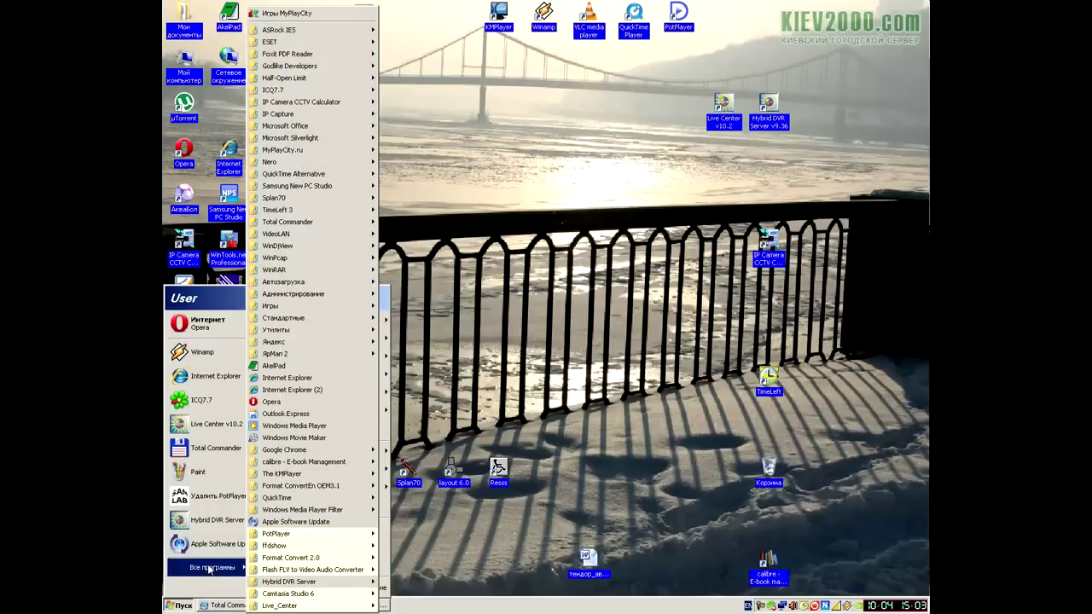
pyautogui.moveTo(294, 499)
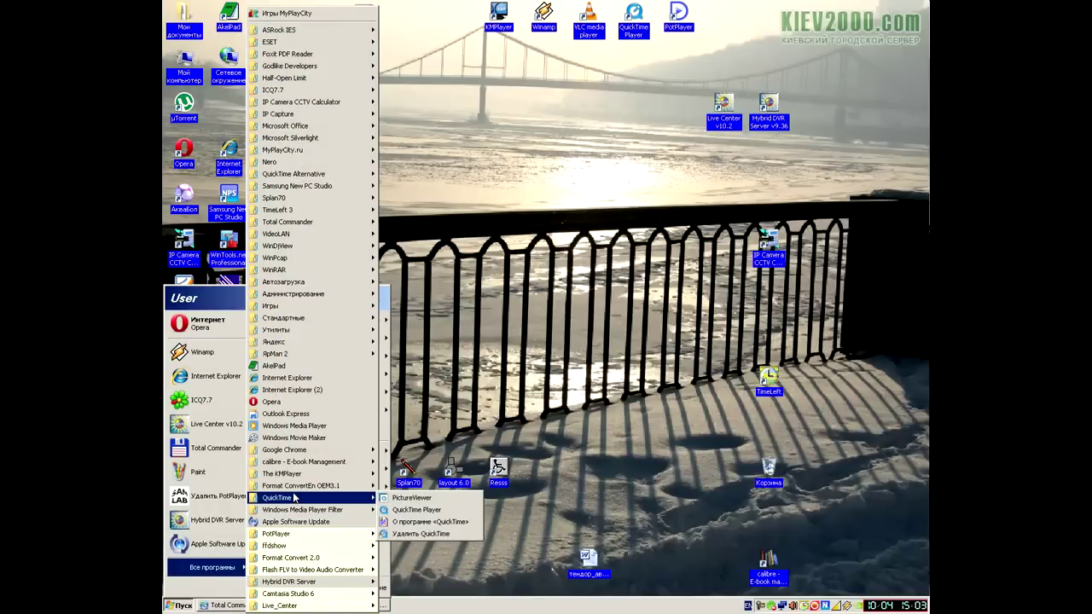
pyautogui.moveTo(317, 607)
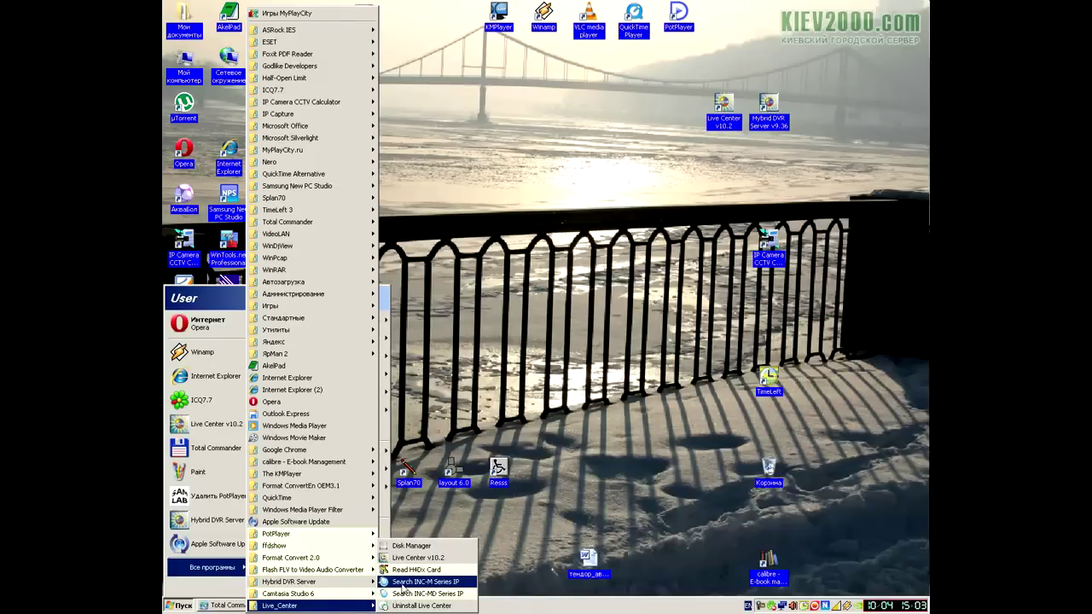
pyautogui.click(416, 583)
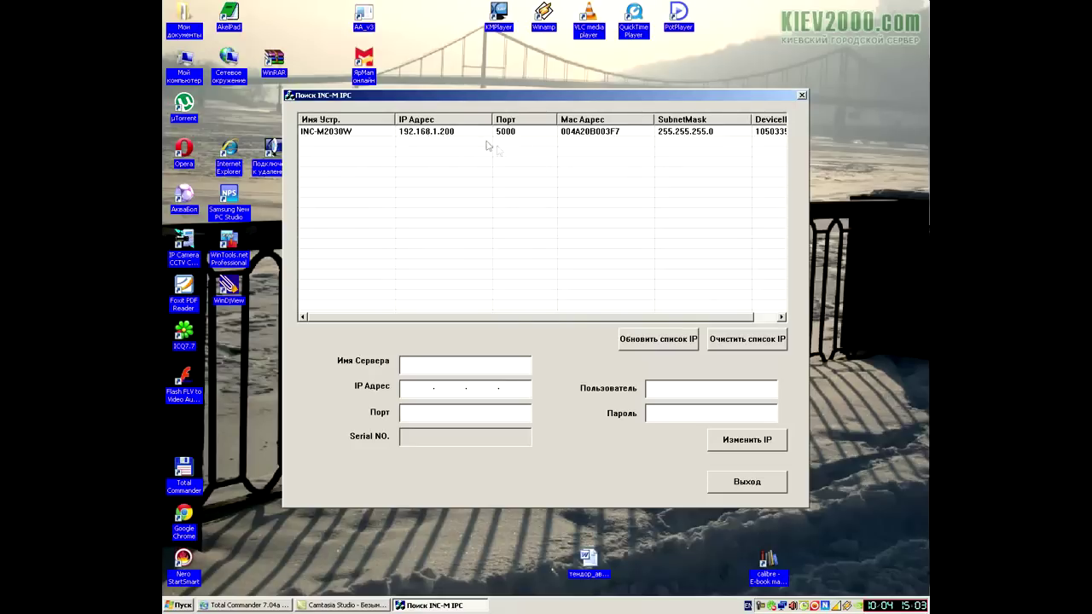
# Step: Select the INC-M2030W camera and enter its login credentials
pyautogui.click(432, 134)
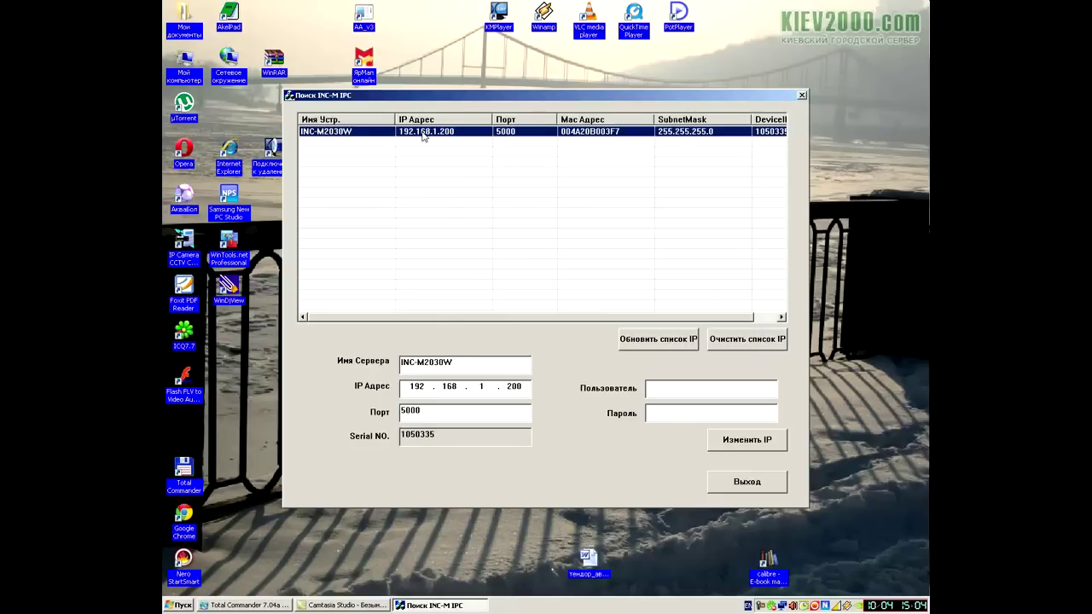
pyautogui.click(672, 393)
pyautogui.write('admin')
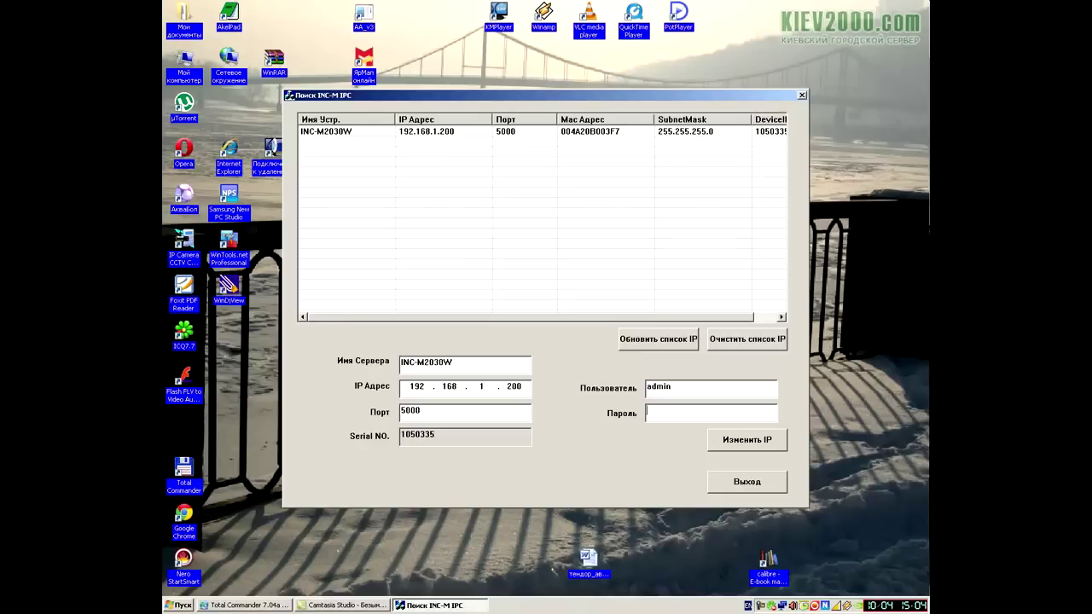
pyautogui.write('admin')
# Step: Change the camera's IP address to 91.216.173.184, confirm the success message, and close the tool
pyautogui.press('BackSpace')
pyautogui.press('BackSpace')
pyautogui.write('91')
pyautogui.press('BackSpace')
pyautogui.press('BackSpace')
pyautogui.write('216.173.184')
pyautogui.click(754, 449)
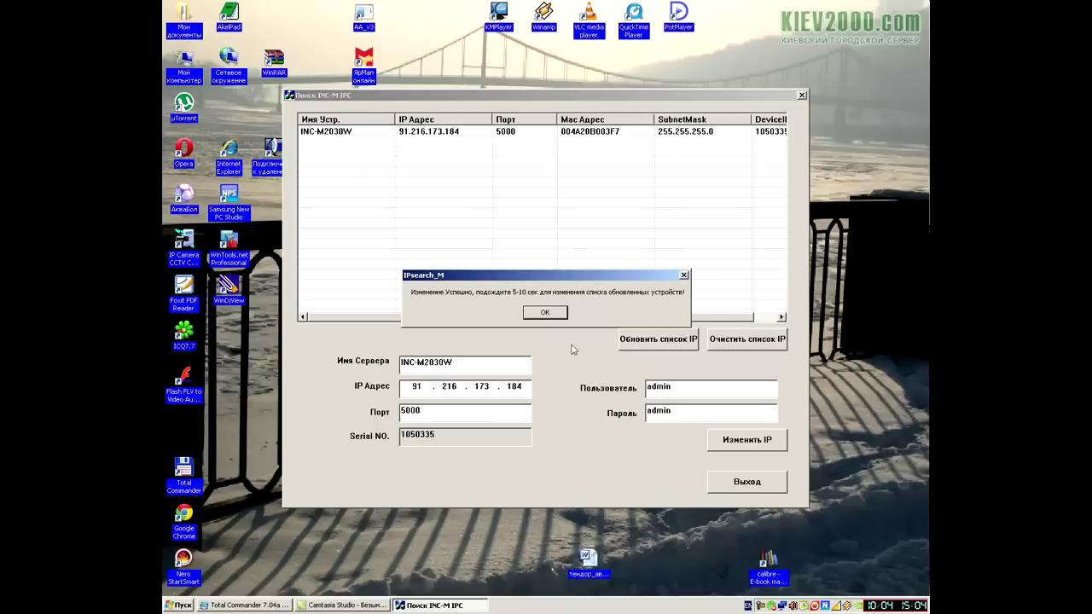
pyautogui.click(544, 312)
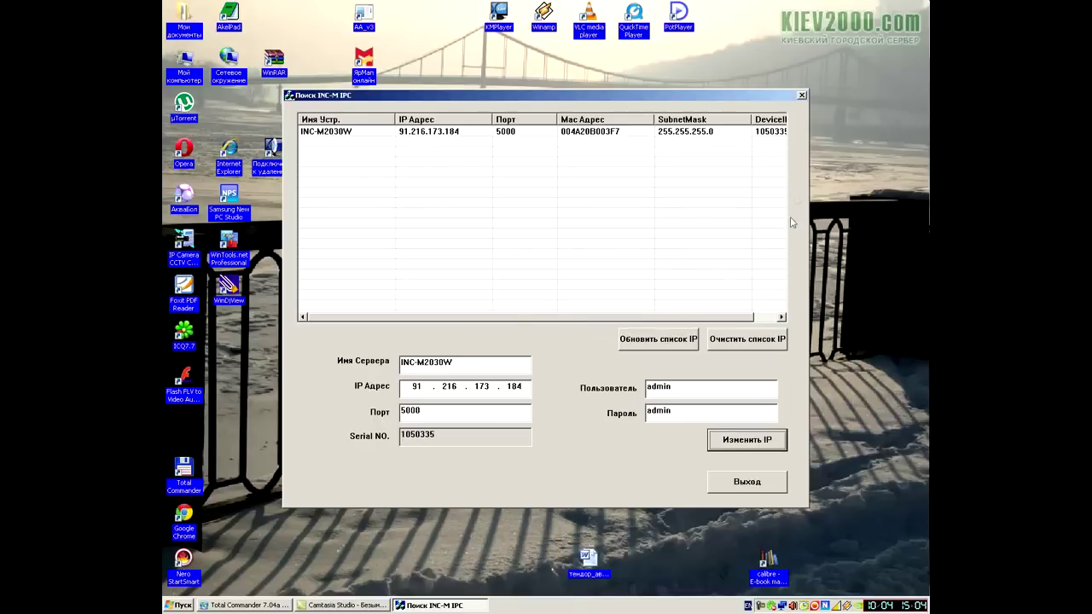
pyautogui.click(800, 95)
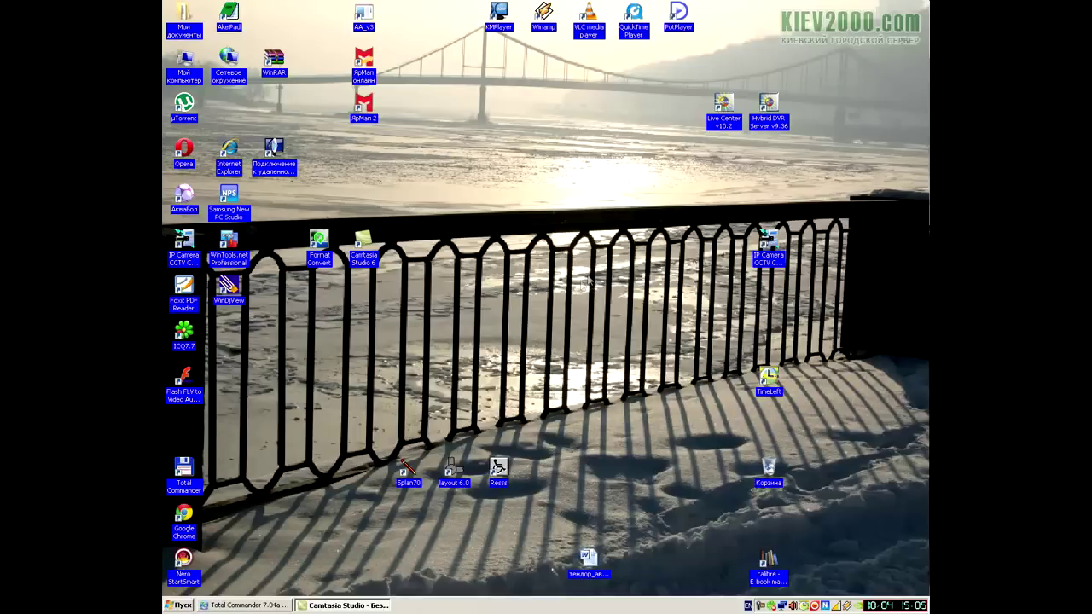
# Step: Launch Live Center and confirm the wer camera entry in the settings IP list
pyautogui.doubleClick(723, 104)
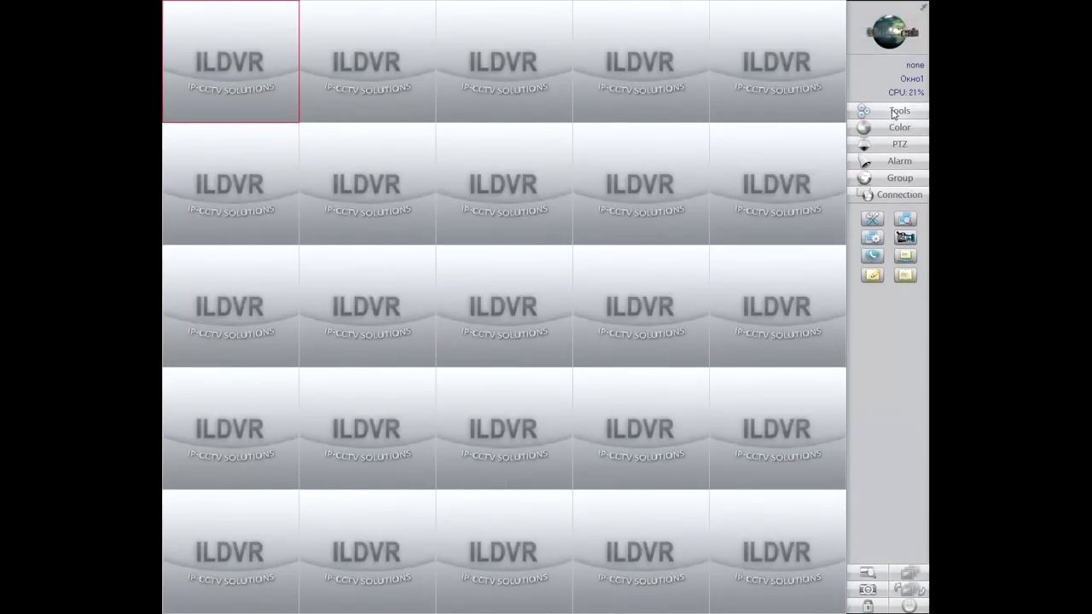
pyautogui.click(872, 218)
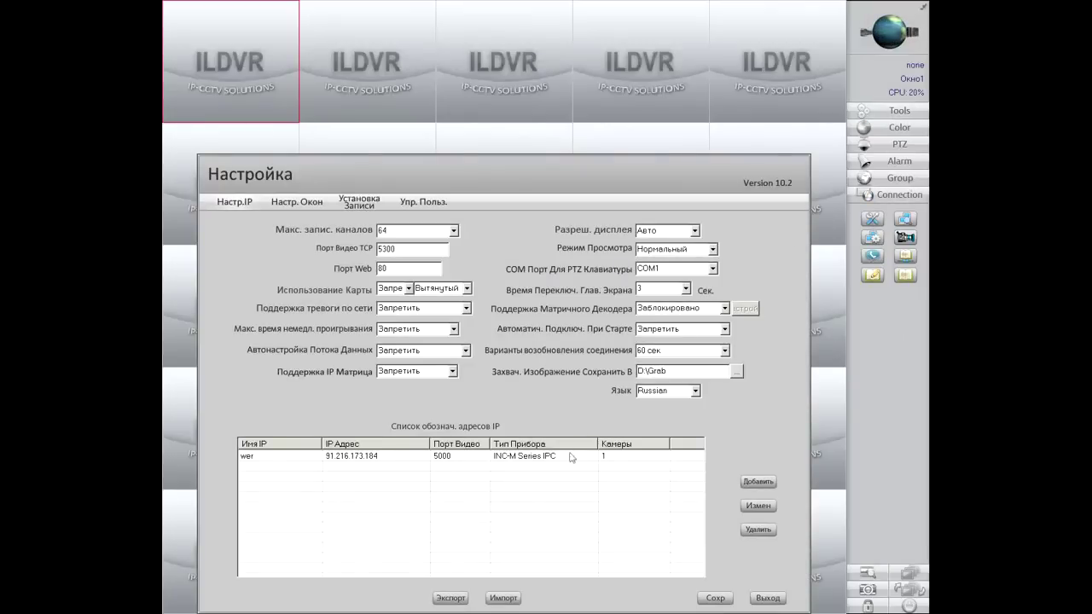
pyautogui.click(402, 458)
pyautogui.click(770, 508)
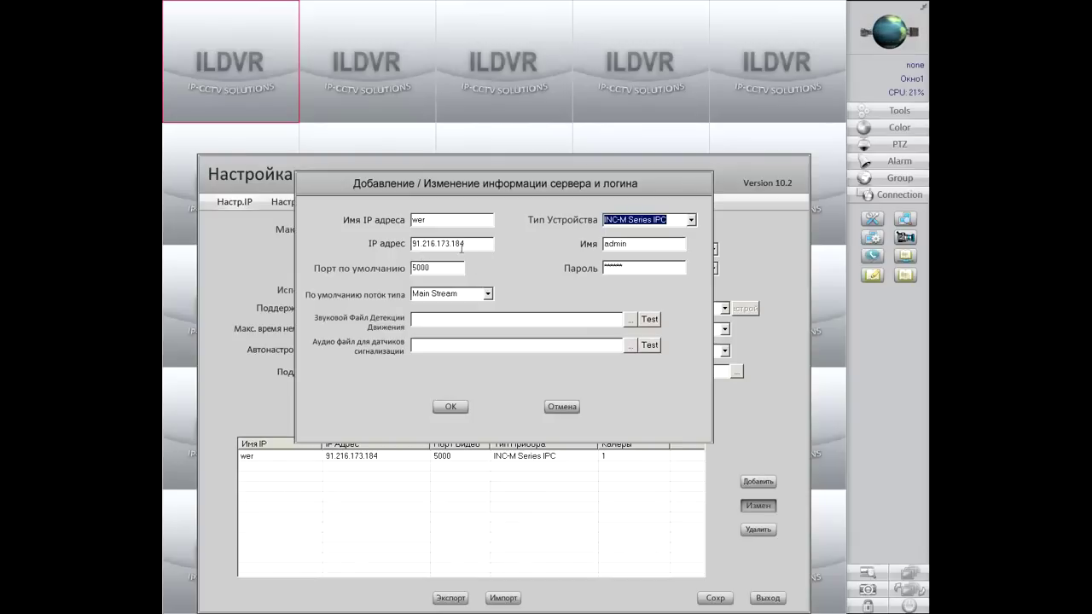
pyautogui.click(450, 407)
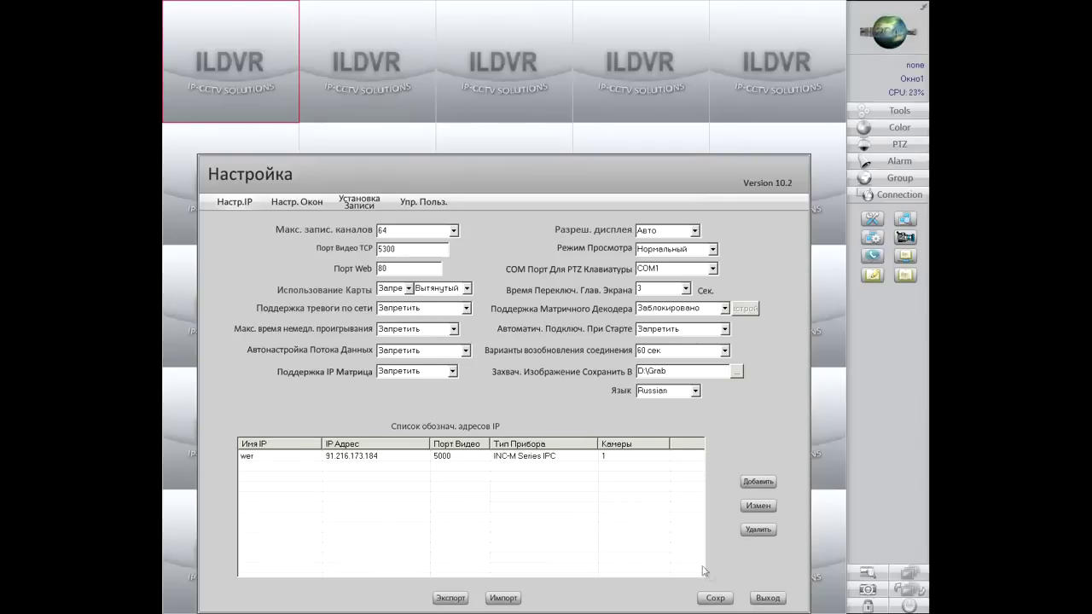
# Step: Save the settings, exit, and expand the Connection list to show the wer camera
pyautogui.click(716, 599)
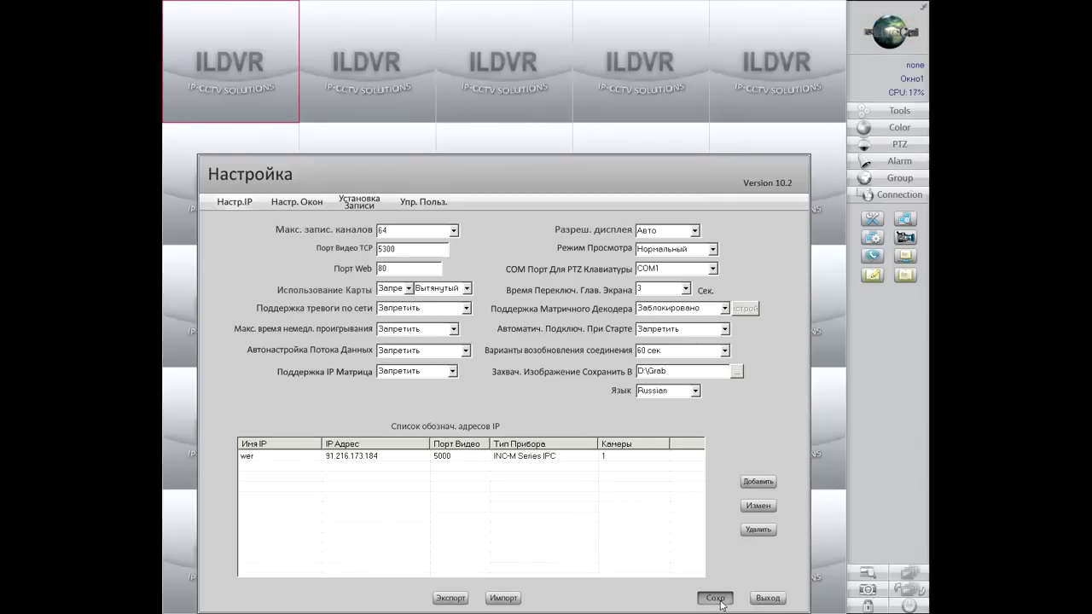
pyautogui.click(775, 600)
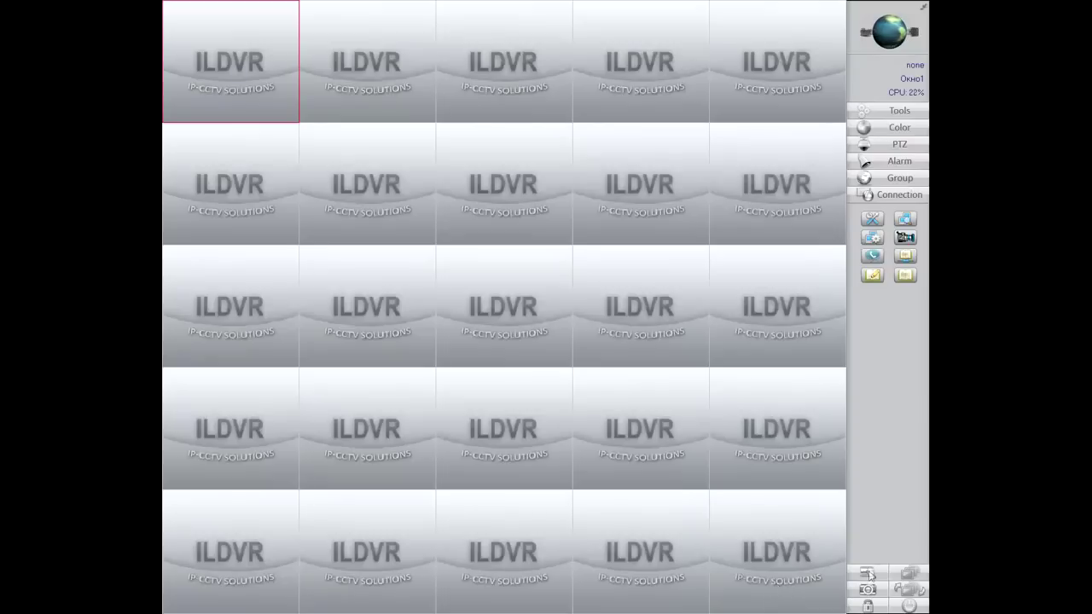
pyautogui.click(887, 198)
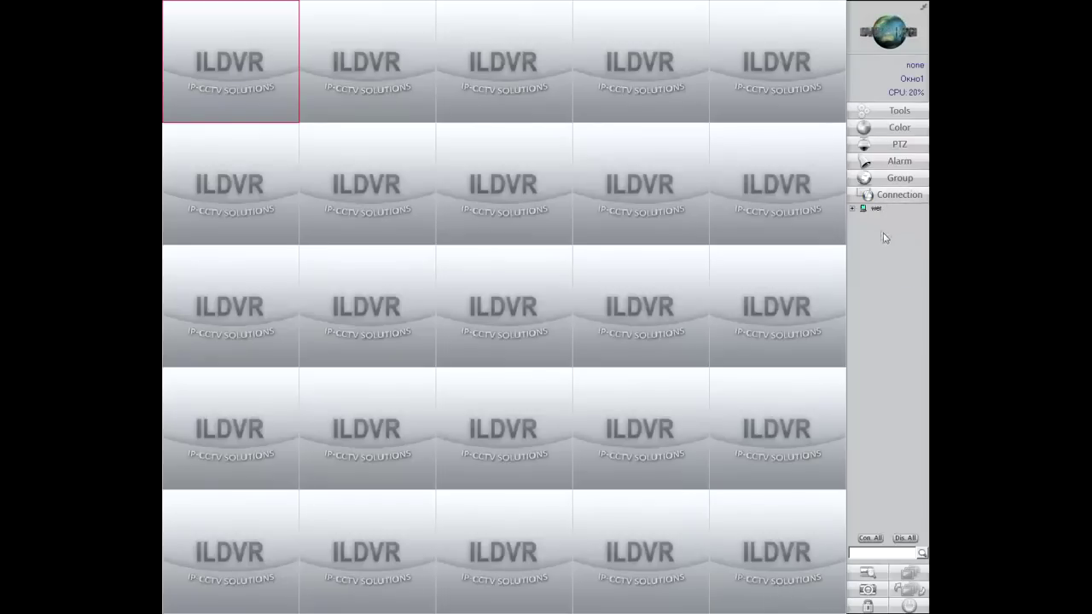